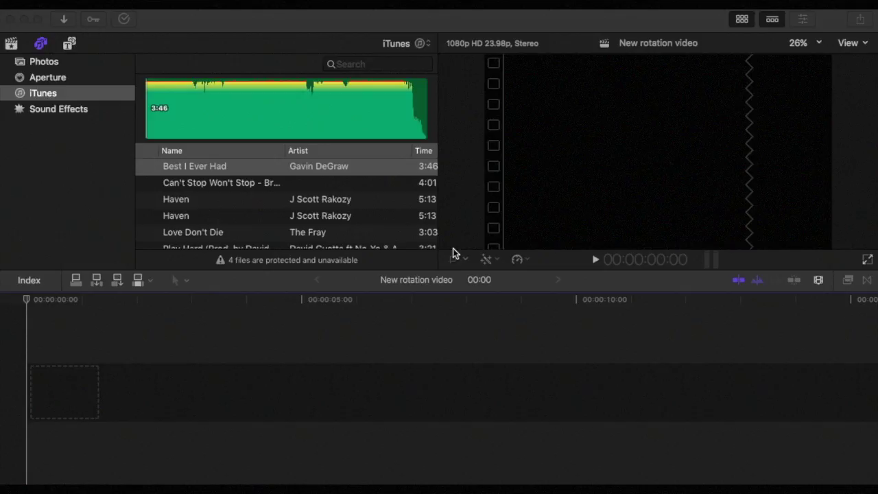
- Show the installed titles and the Text Effects category of the installed video effects
click(70, 43)
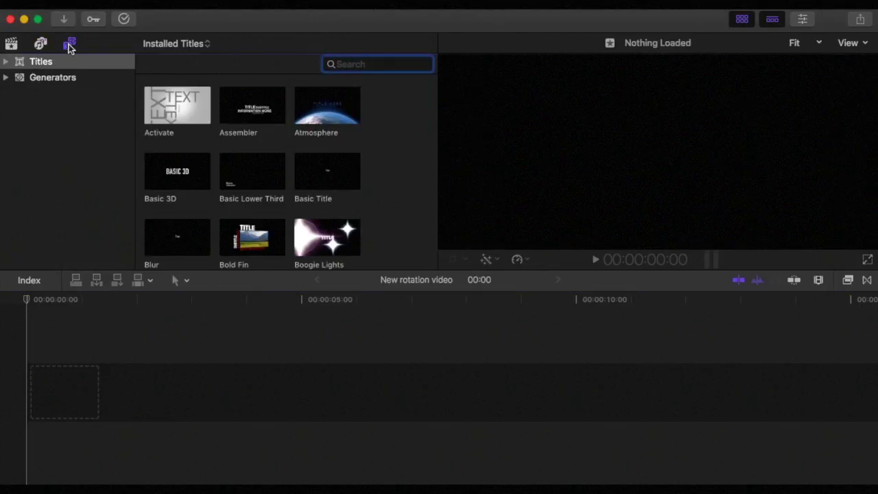
click(727, 82)
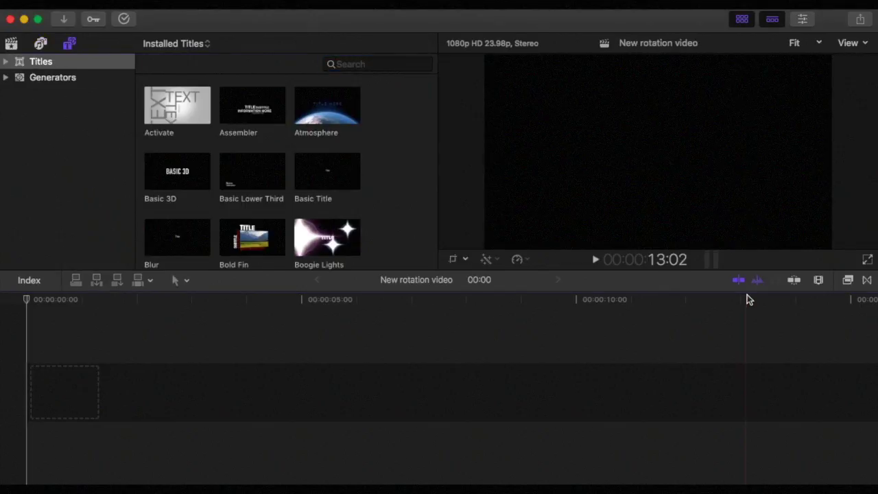
click(848, 280)
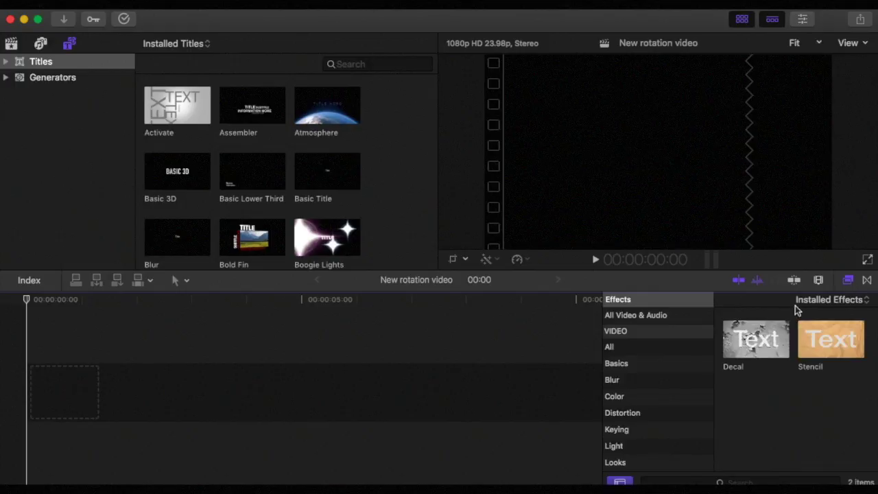
scroll(643, 402, down, 5)
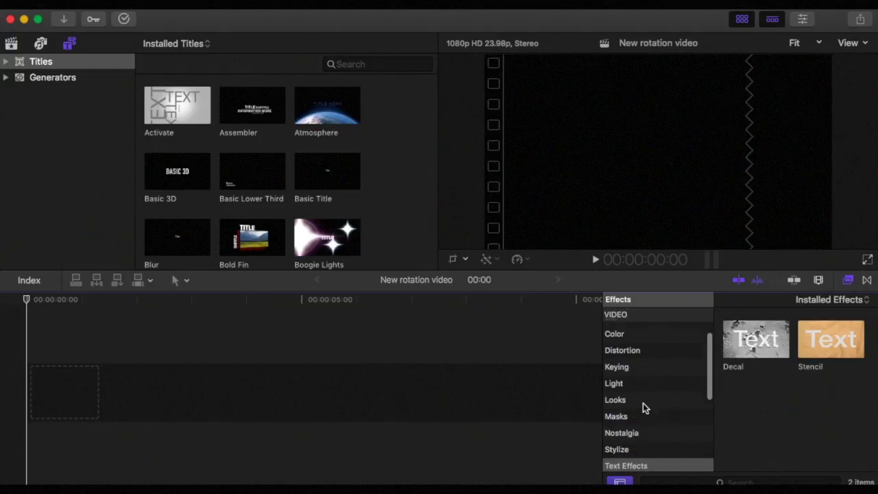
scroll(643, 403, down, 1)
click(632, 385)
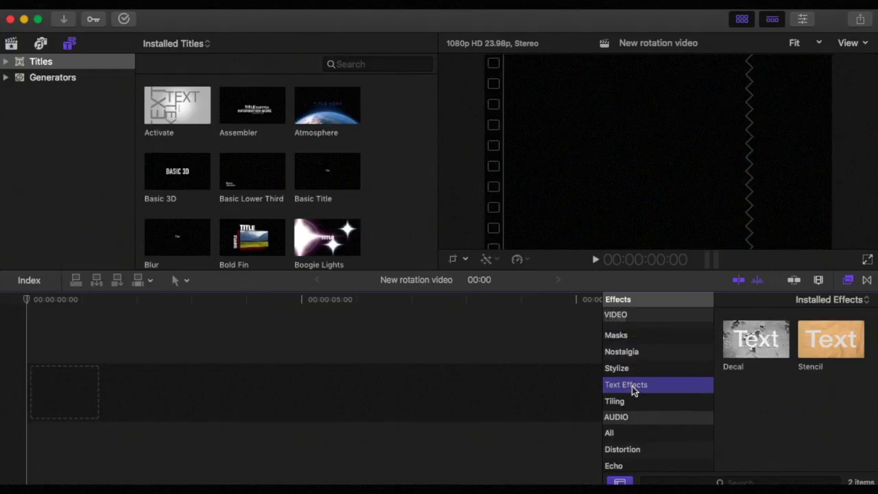
click(573, 325)
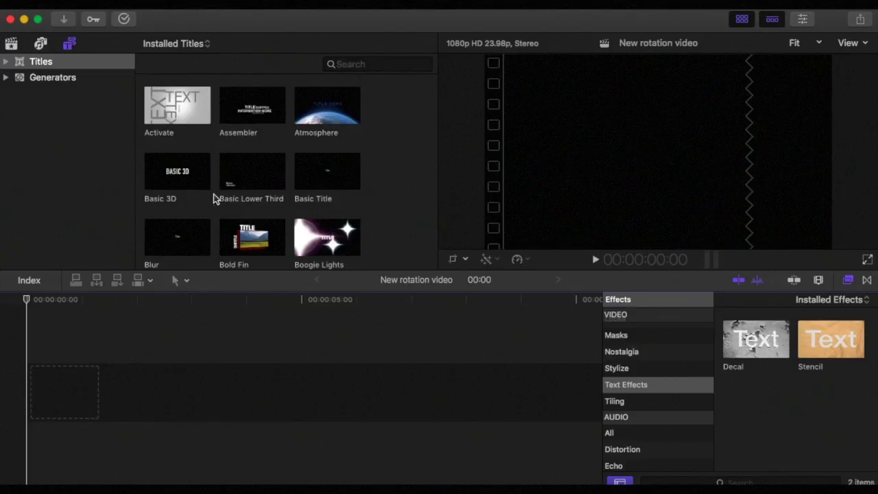
- Show the inspector and add the Rotate 3D title at the timeline start, accepting the 1080p HD, 1920x1080, 23.98p project properties
click(804, 20)
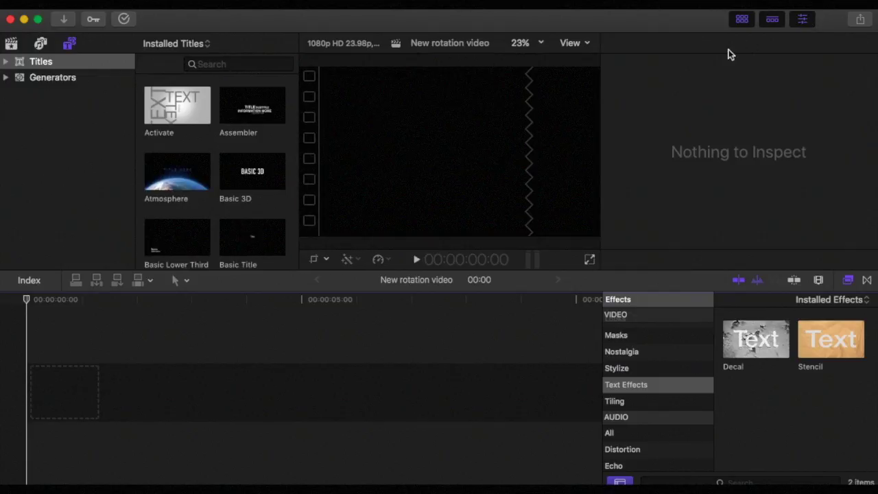
scroll(215, 177, down, 10)
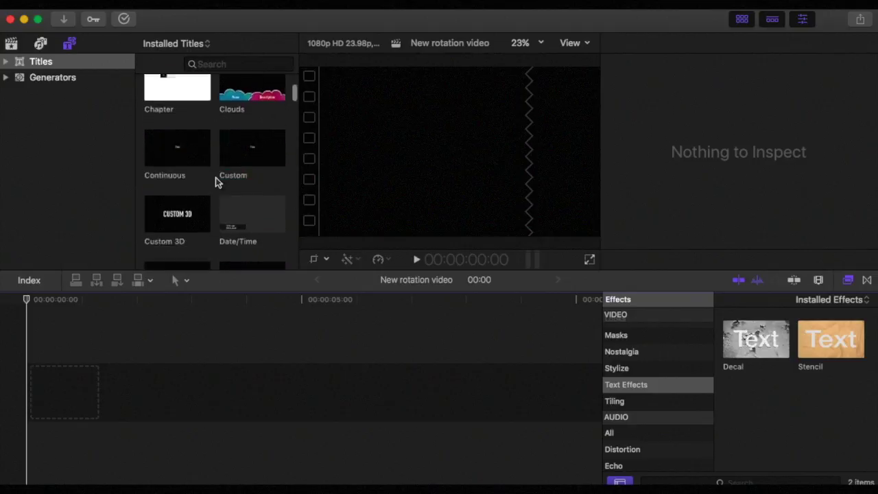
scroll(215, 177, down, 10)
scroll(215, 177, down, 10)
scroll(215, 176, down, 10)
scroll(215, 179, down, 5)
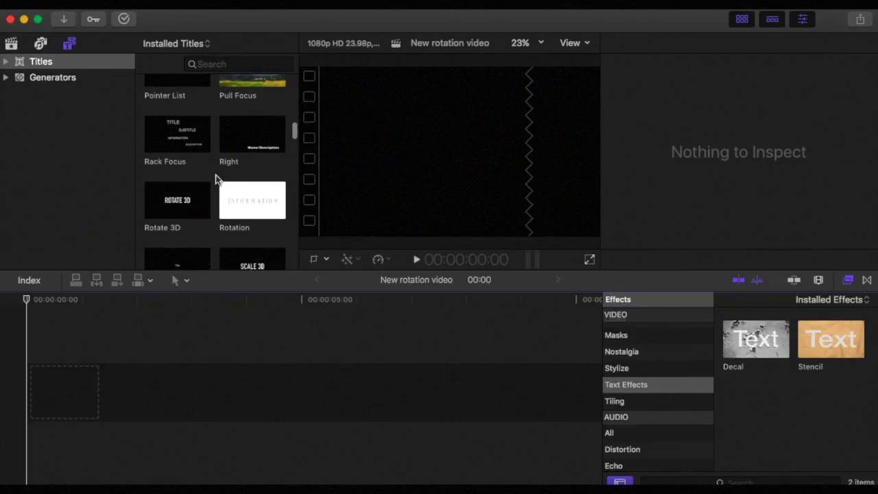
drag(177, 200, 55, 394)
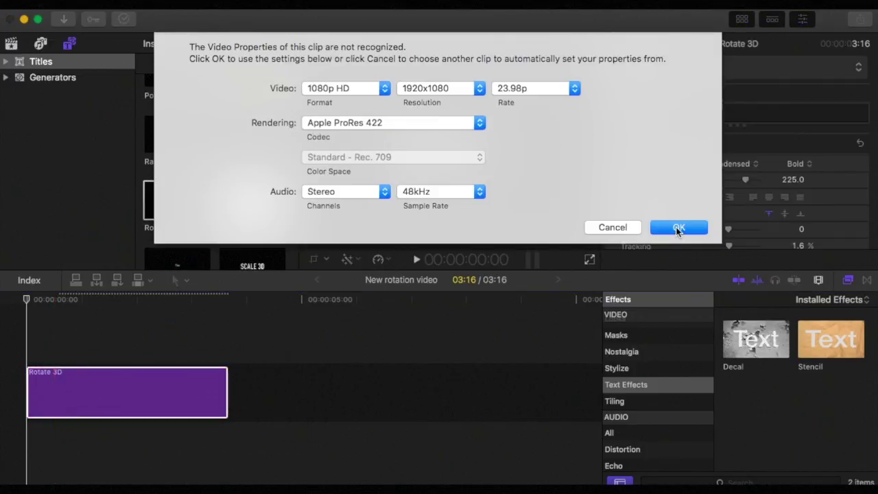
click(678, 228)
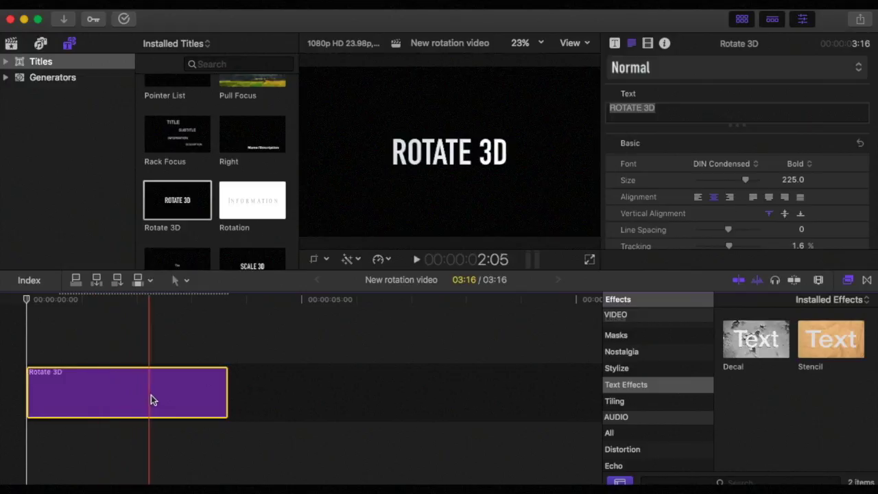
- Trim the end of the Rotate 3D title to give the clip a duration of 2:15
click(217, 386)
drag(216, 386, 169, 384)
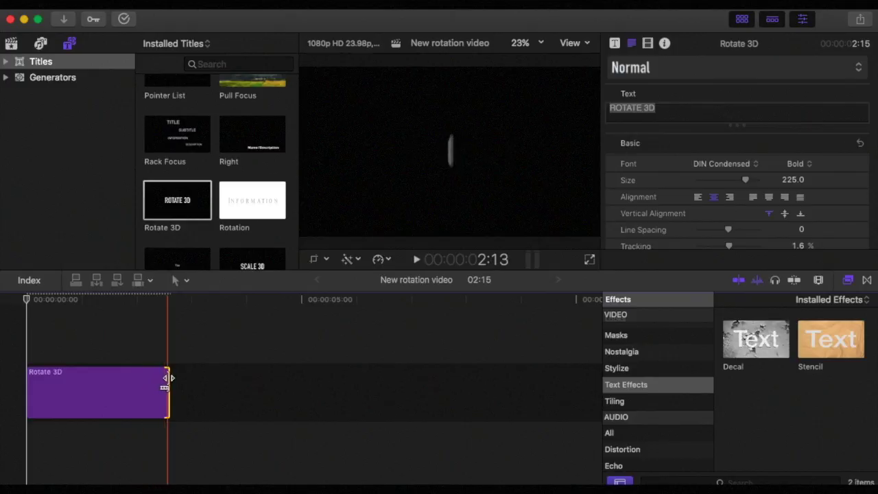
click(43, 361)
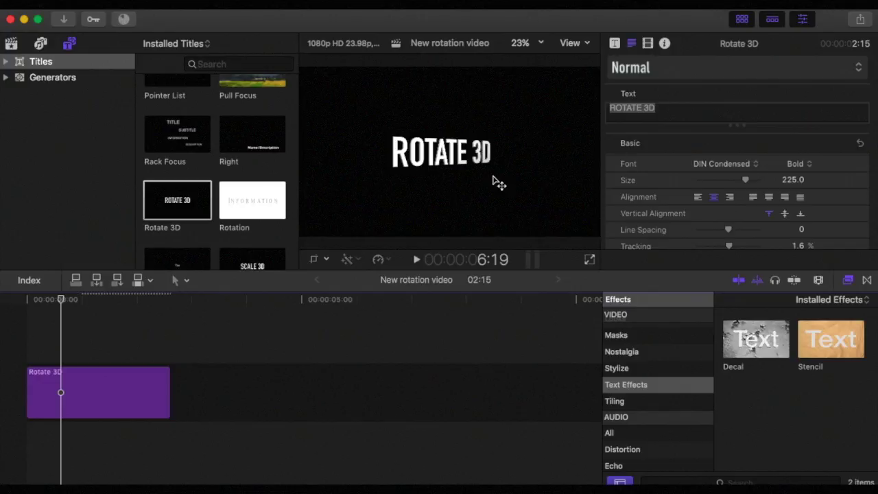
- Replace the text of the Rotate 3D title with "Canada"
key(shift+c)
click(669, 112)
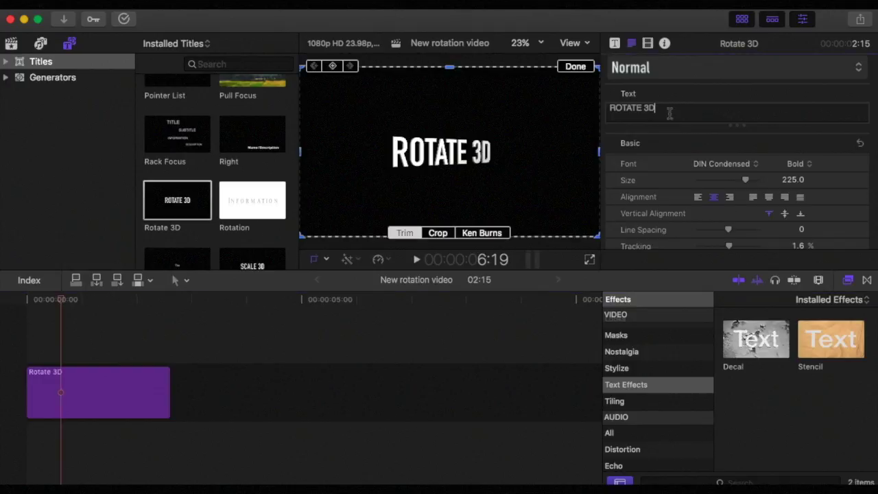
key(super+a)
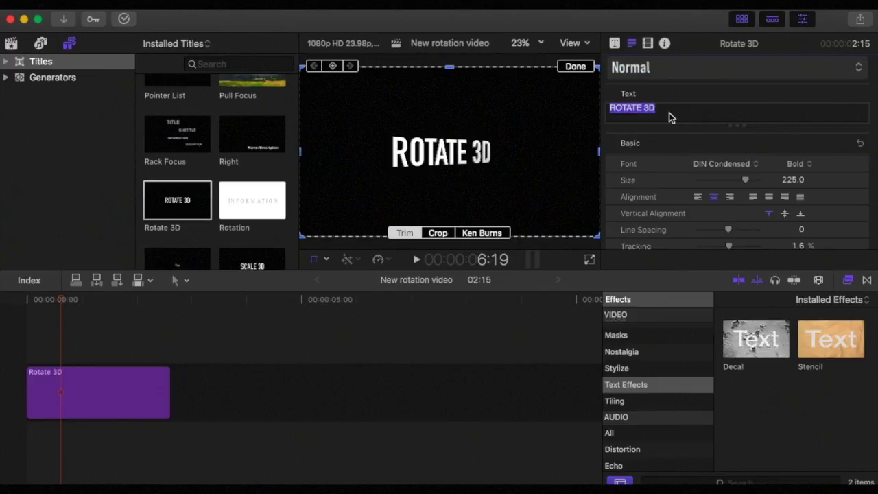
text(Canada)
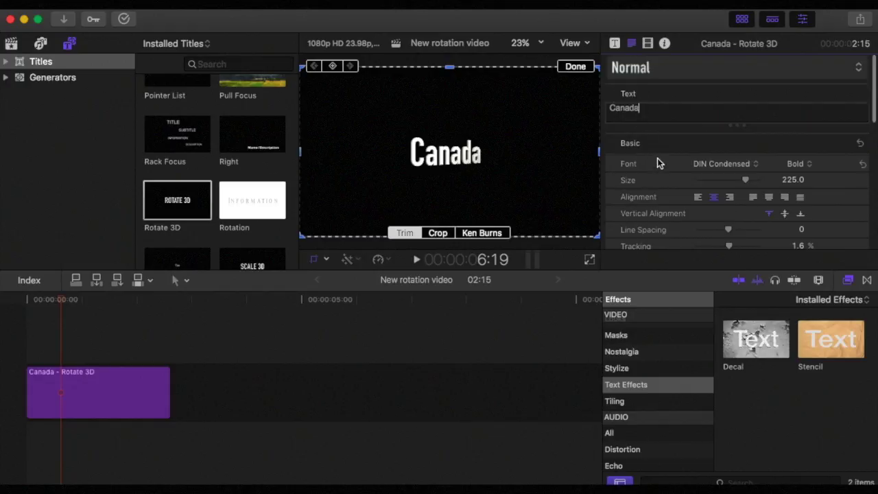
- Set the font of the Canada title to Euphemia UCAS
scroll(656, 158, down, 3)
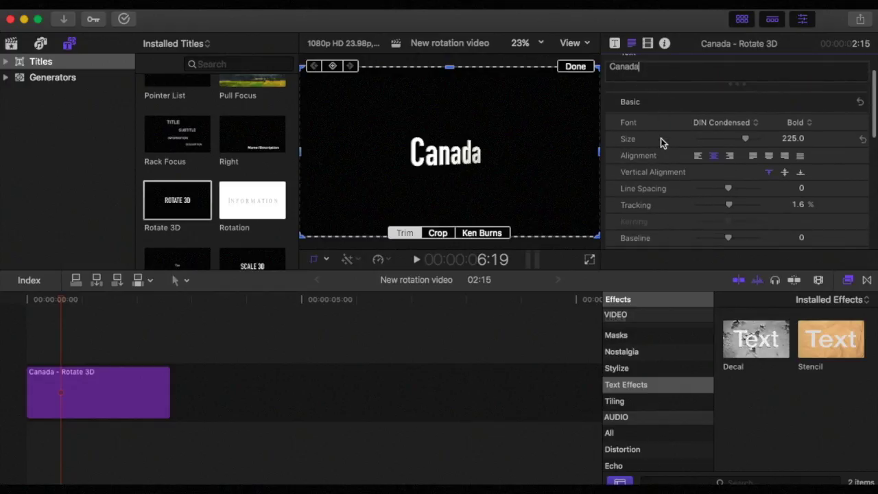
click(757, 124)
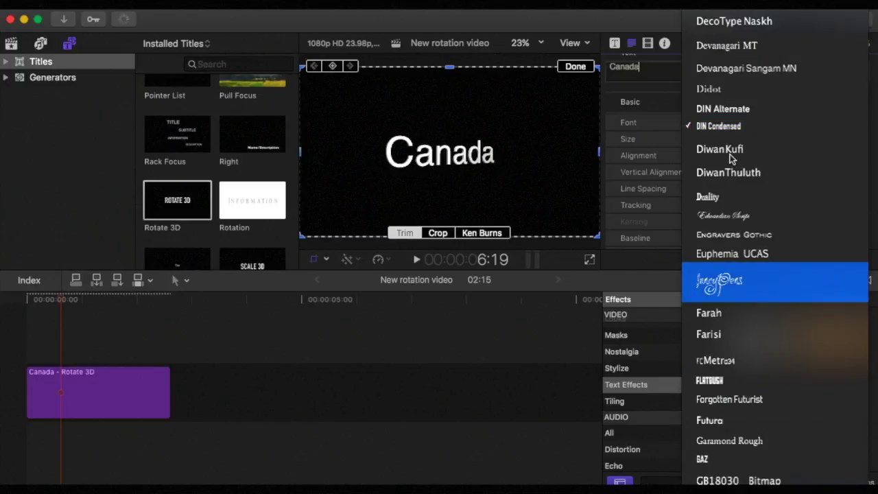
click(670, 128)
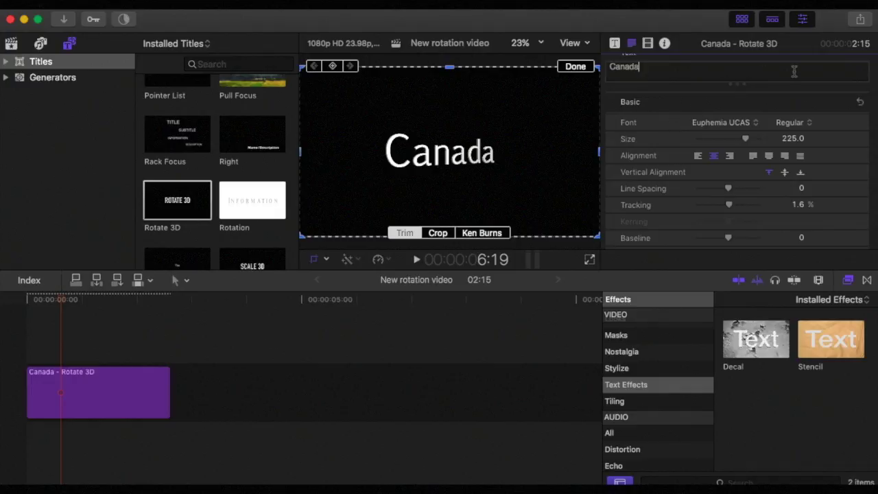
- Apply the Monolith 3D style to the Canada title and set its text size to 288
scroll(786, 94, up, 1)
click(786, 94)
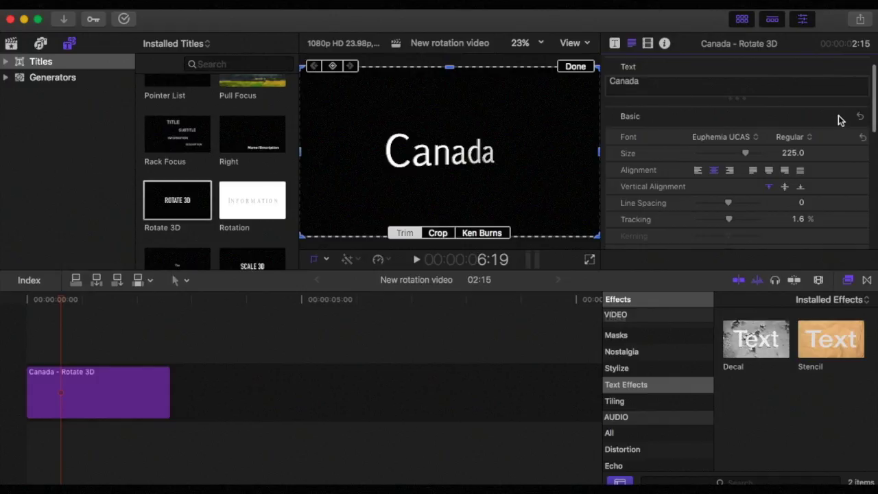
scroll(764, 117, up, 1)
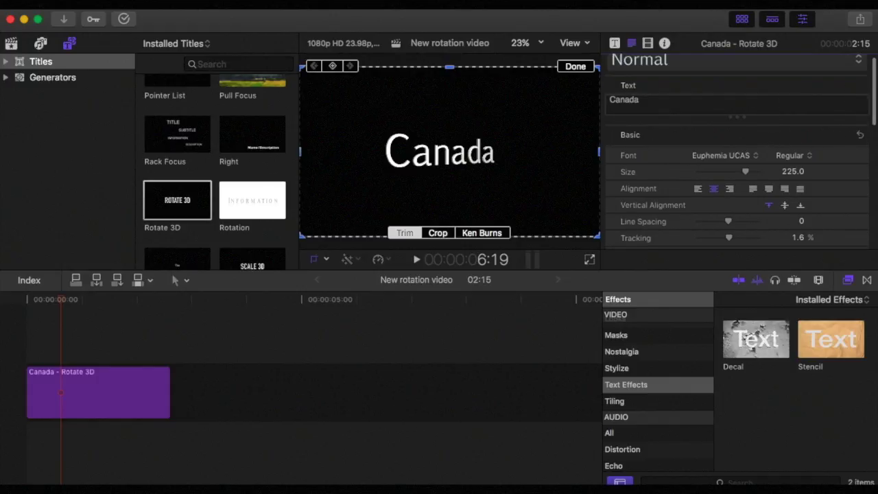
click(860, 62)
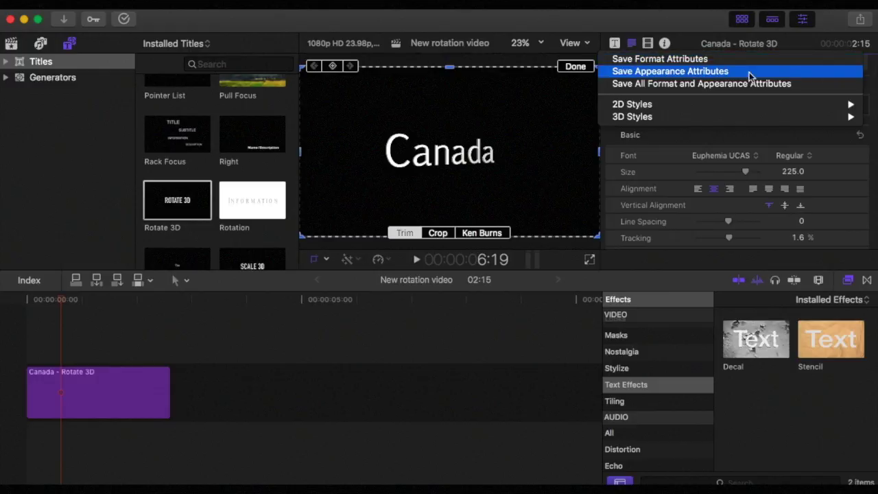
mouse_move(672, 115)
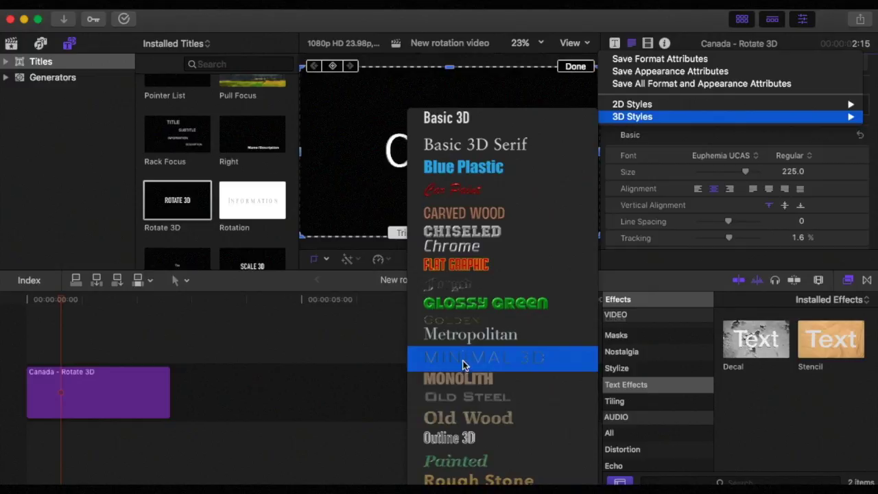
click(464, 377)
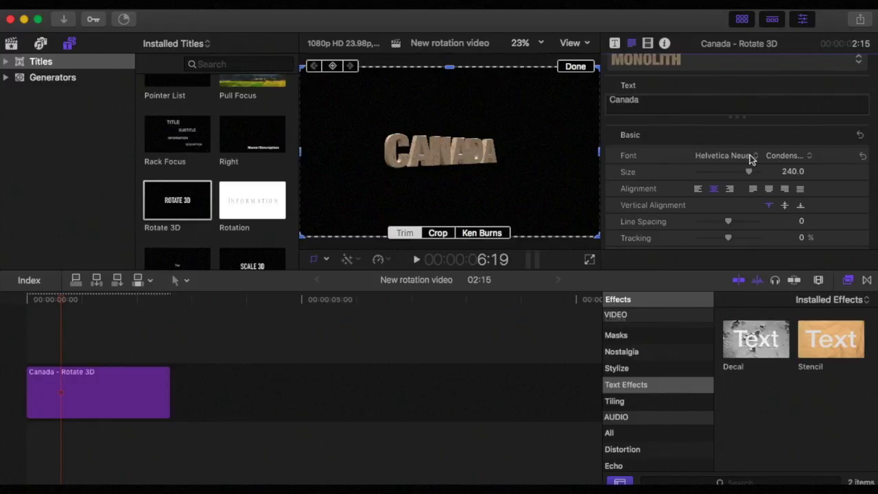
drag(750, 172, 765, 173)
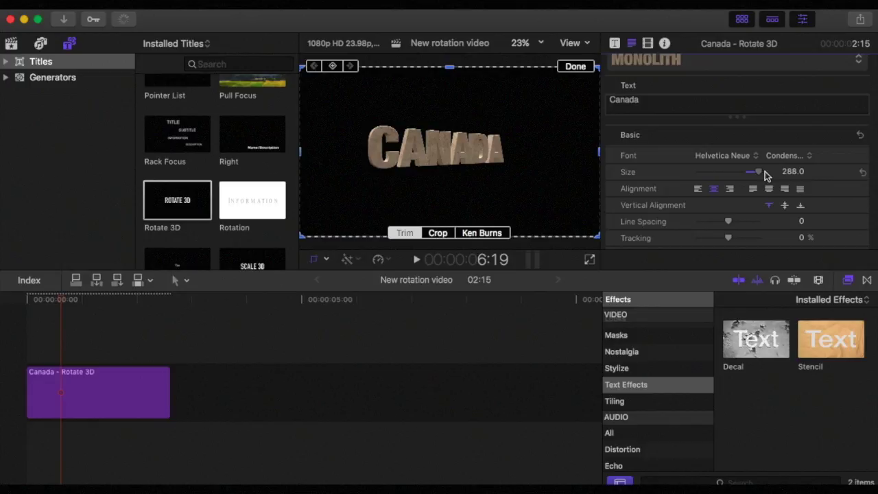
- Try the left and right alignments on the Canada text and return it to center alignment
click(697, 190)
click(713, 190)
click(730, 191)
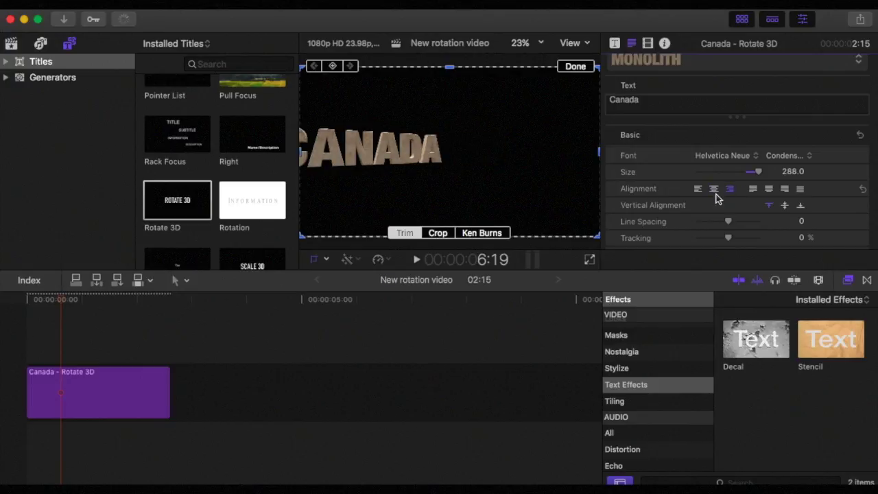
click(713, 191)
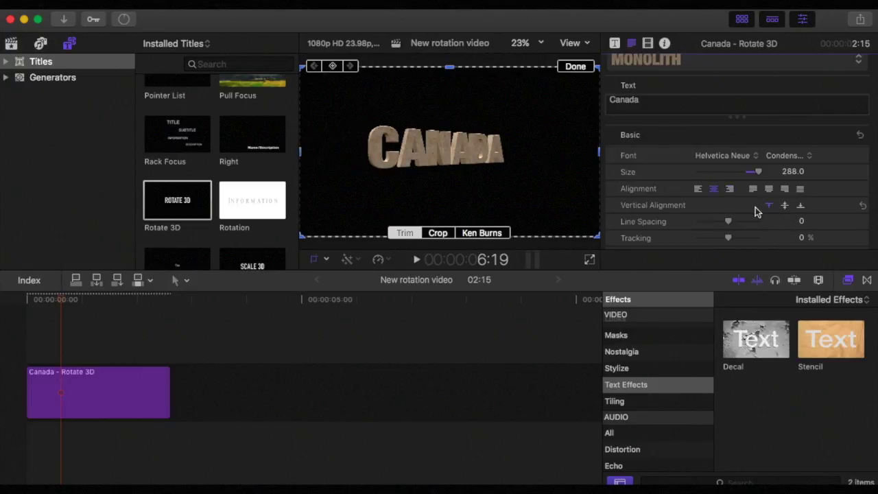
- Adjust the Canada text's spacing and position with line spacing 4, tracking 15.6 % and baseline -22
drag(729, 225, 731, 227)
drag(727, 238, 732, 242)
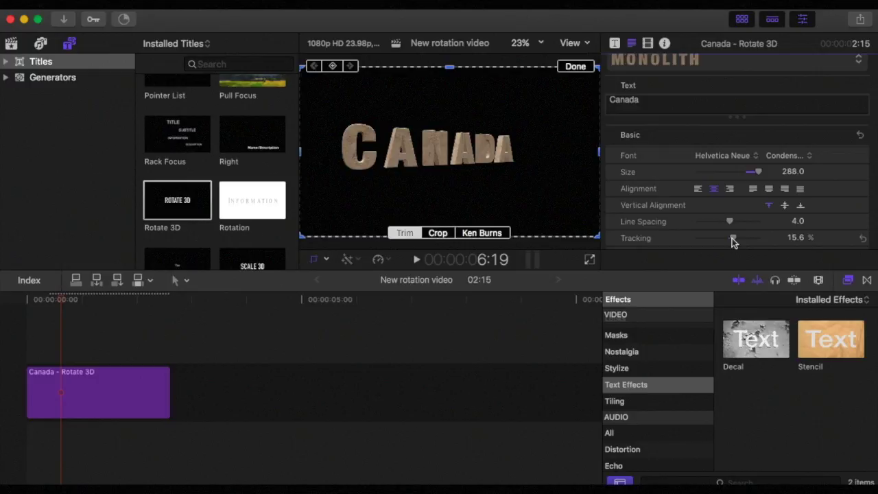
scroll(732, 233, down, 5)
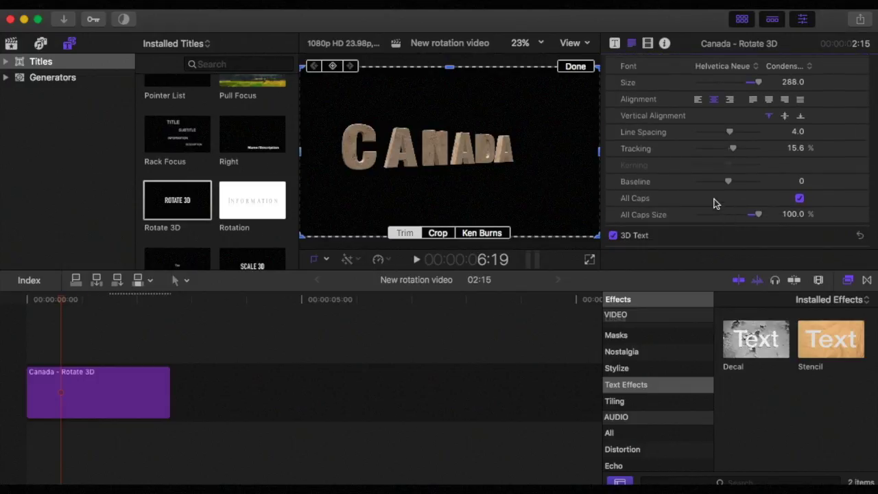
mouse_move(729, 183)
mouse_down()
mouse_move(690, 185)
mouse_move(771, 177)
mouse_move(701, 190)
mouse_move(722, 187)
mouse_up()
- Show the 3D text settings of the Canada title and set its depth to 44
scroll(723, 189, down, 2)
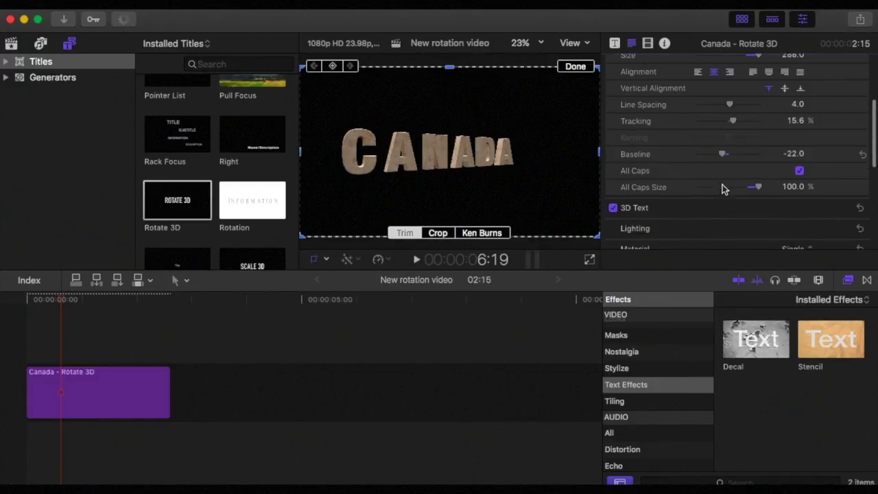
scroll(723, 190, down, 3)
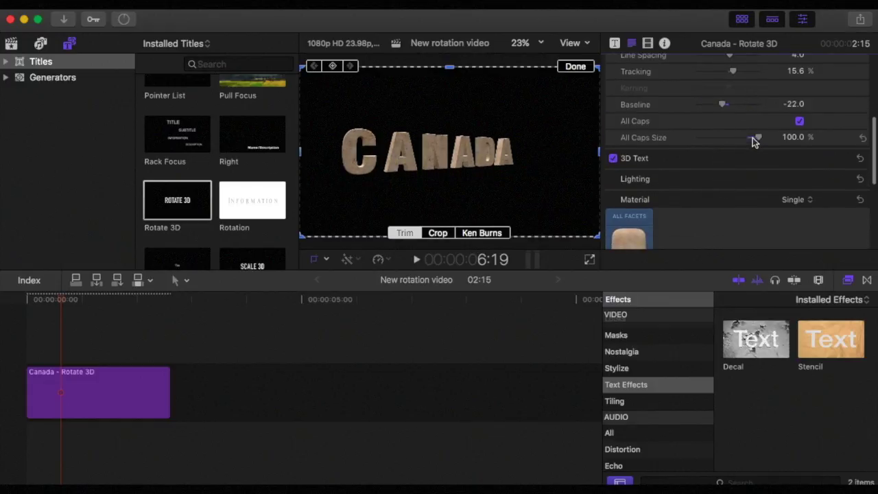
scroll(751, 148, down, 4)
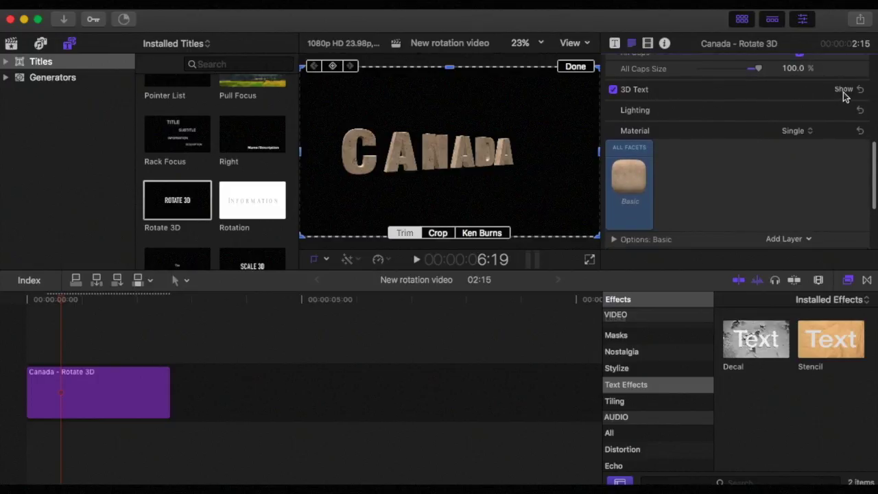
click(842, 91)
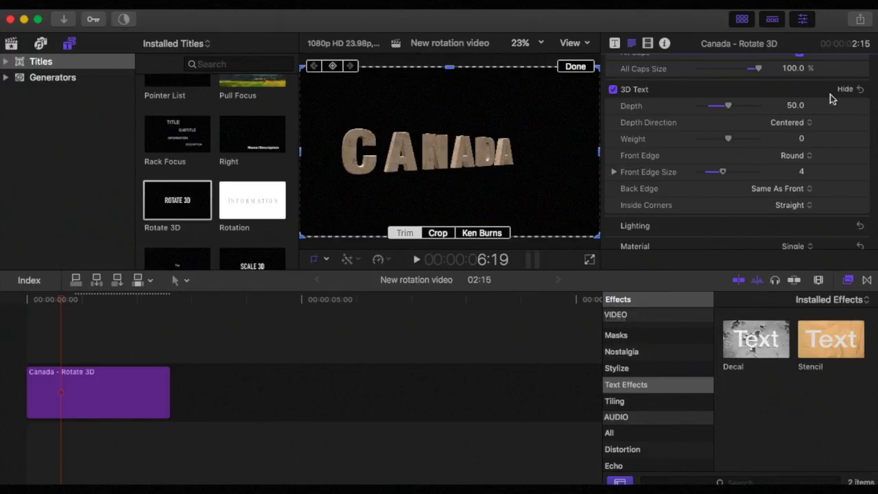
drag(729, 108, 702, 112)
drag(712, 108, 727, 109)
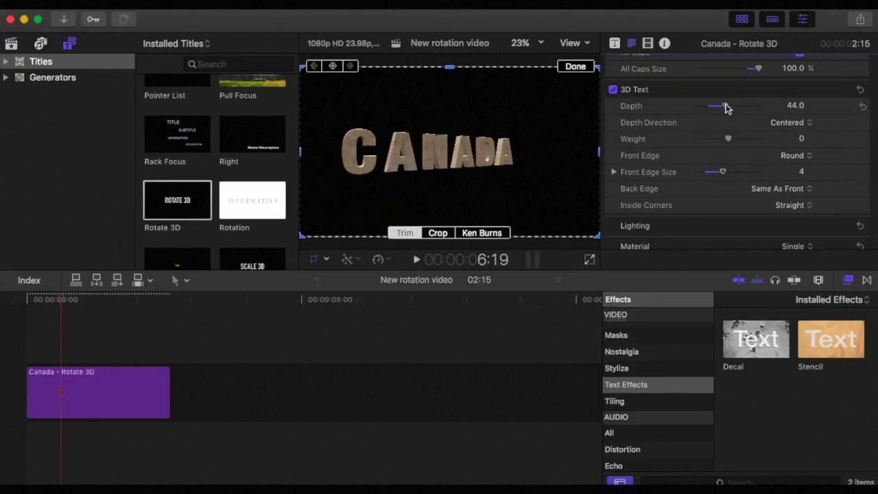
- Check the depth direction options of the 3D text and set its weight to -0.38
click(808, 124)
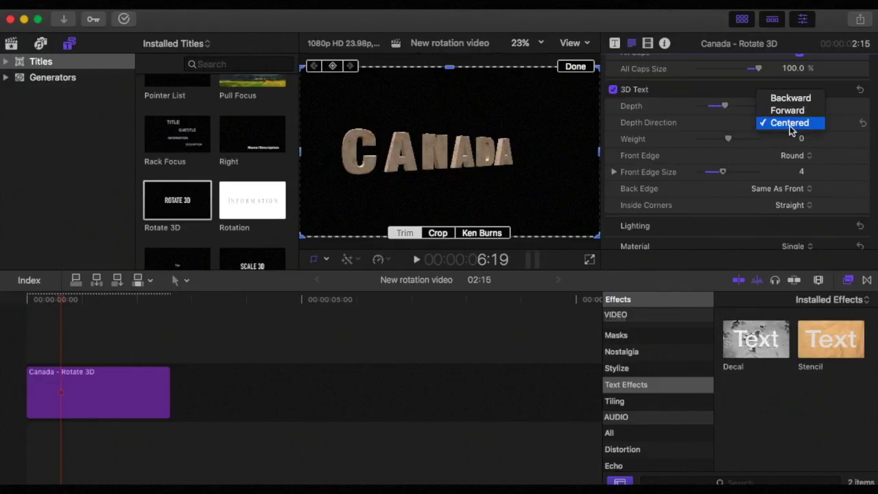
click(730, 127)
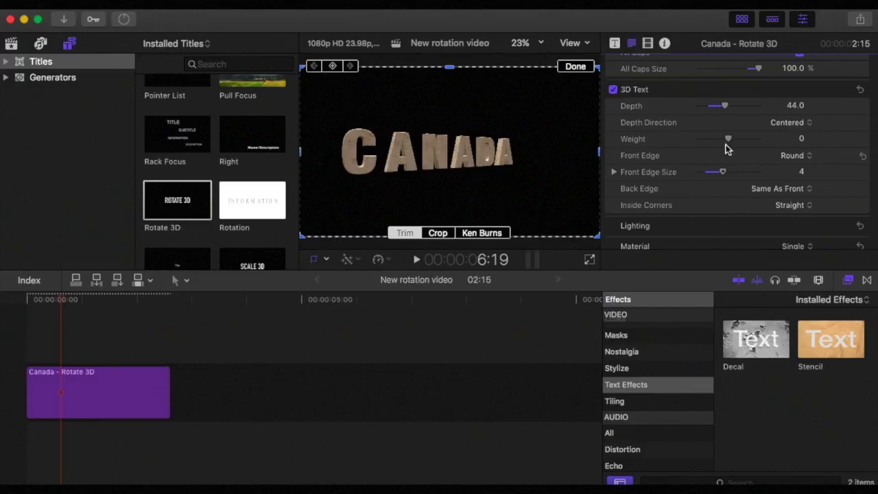
mouse_move(727, 142)
mouse_down()
mouse_move(750, 139)
mouse_move(727, 144)
mouse_up()
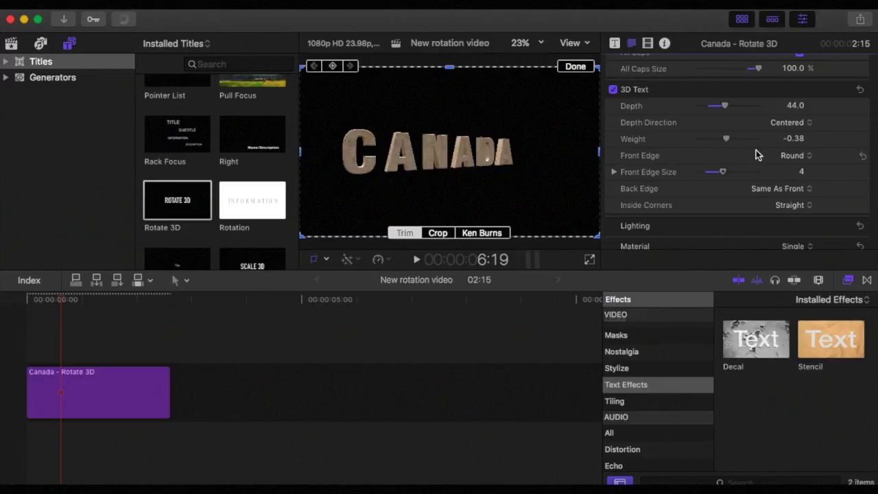
- Try the Round Ring front edge on the Canada text, settle on Bevel, and set the inside corners to Miter
click(807, 156)
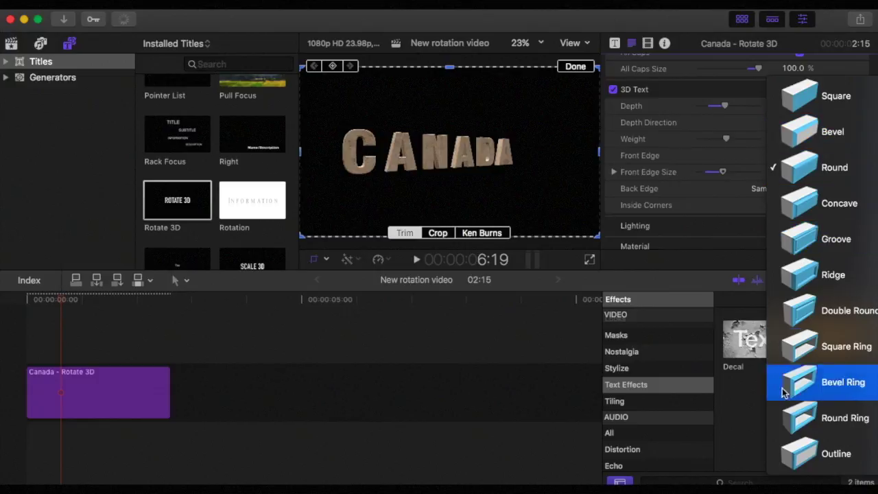
click(807, 416)
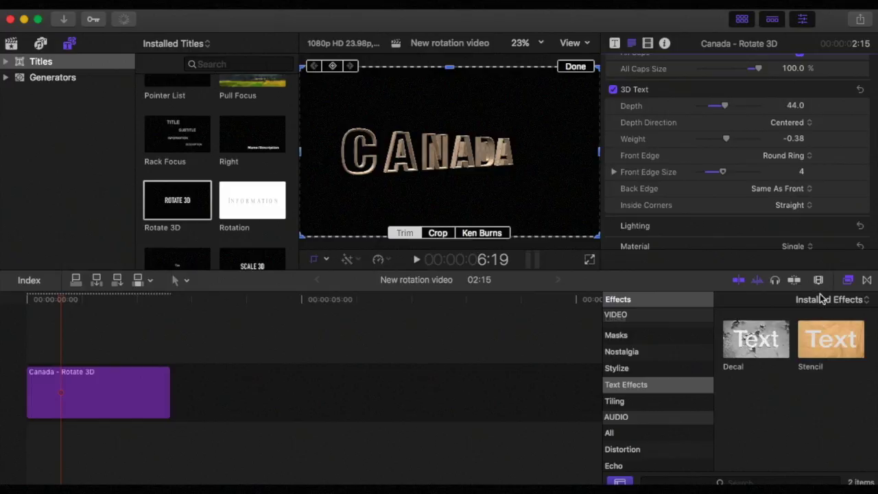
click(810, 155)
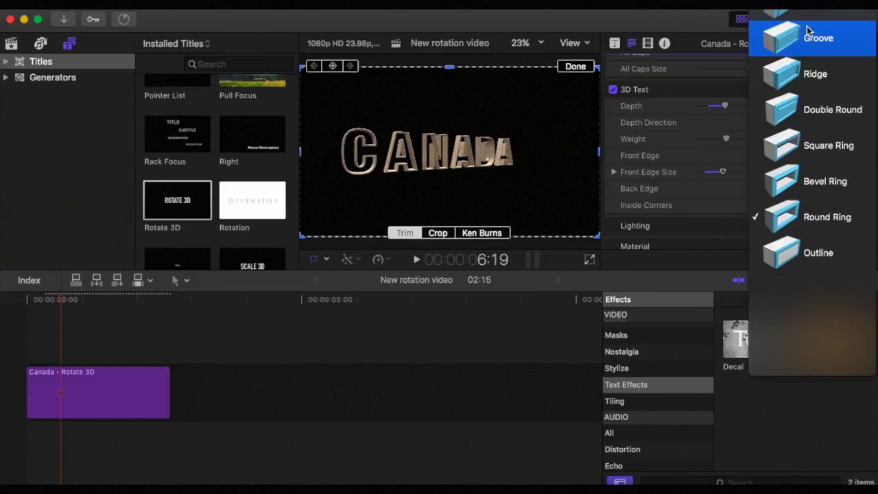
click(786, 39)
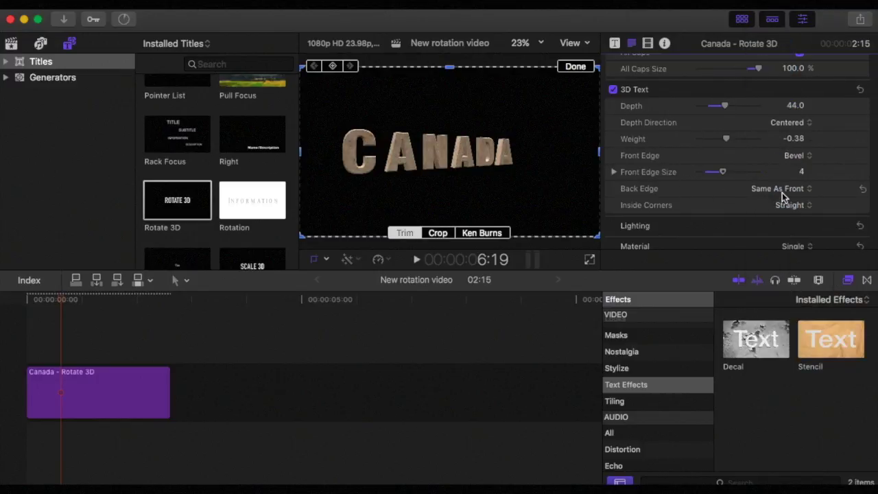
click(808, 207)
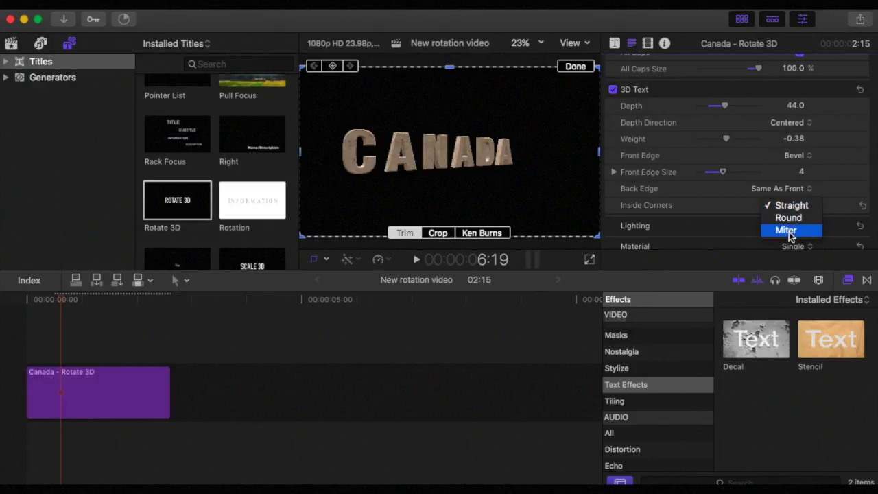
click(789, 231)
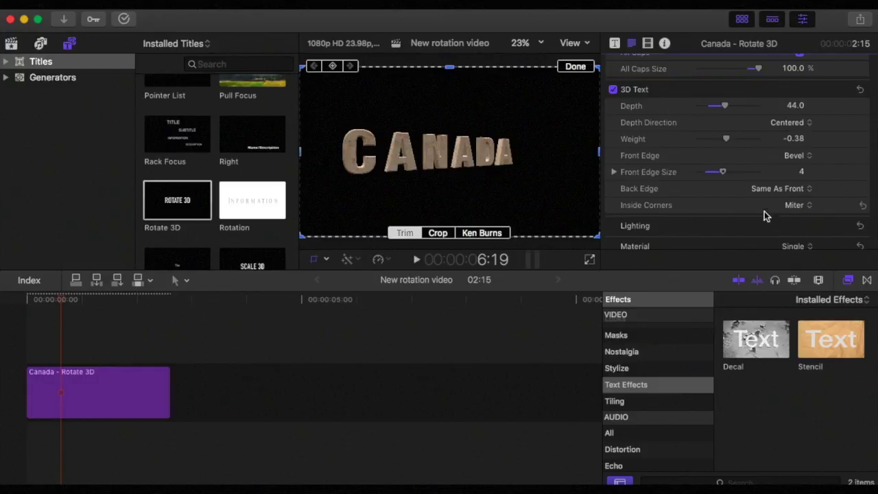
- Try the Backlit and Diagonal Right lighting styles on the Canada text and settle on Standard
scroll(753, 210, down, 4)
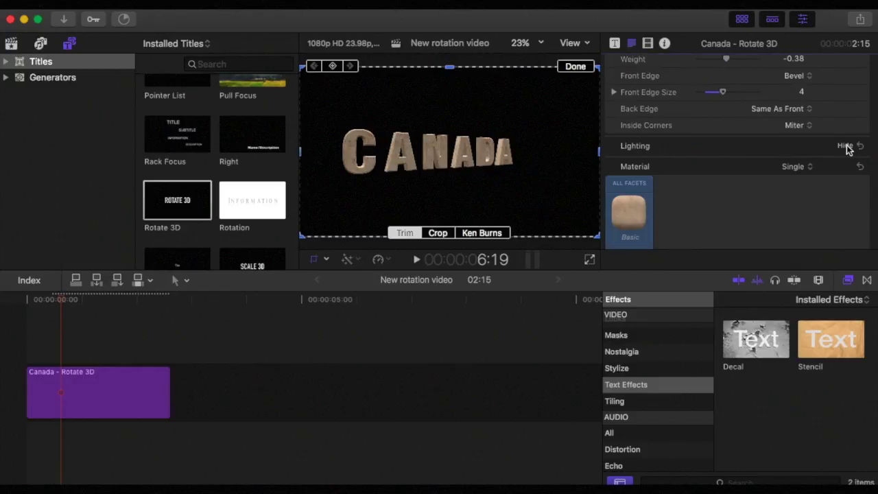
click(844, 146)
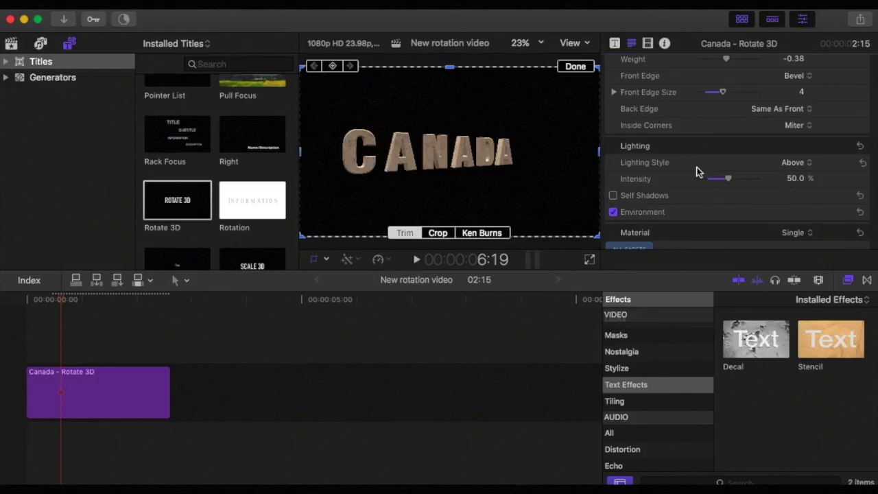
click(811, 164)
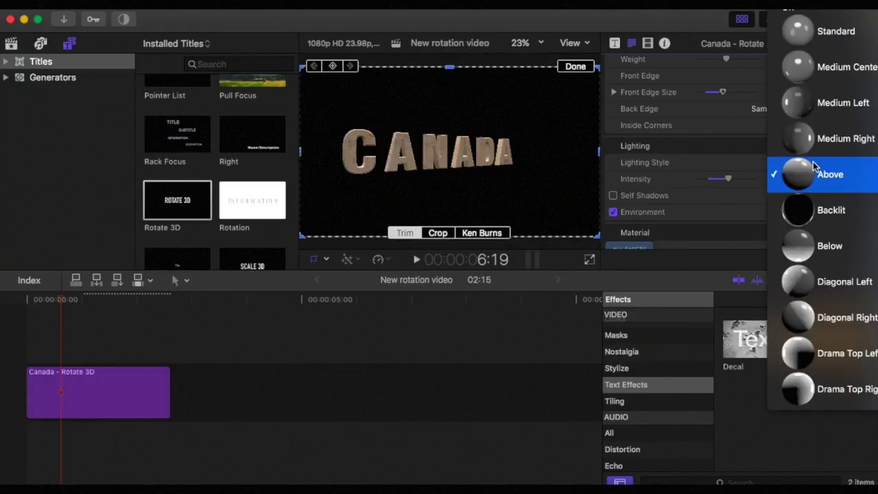
click(806, 210)
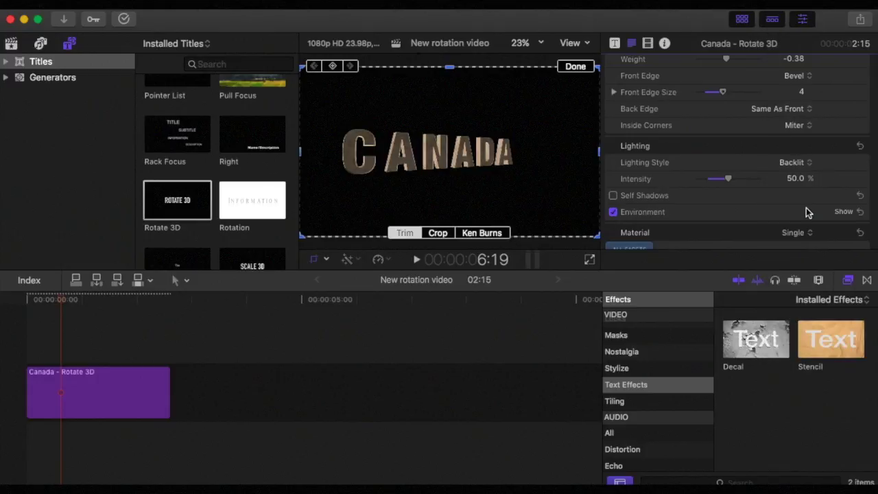
click(810, 164)
click(792, 283)
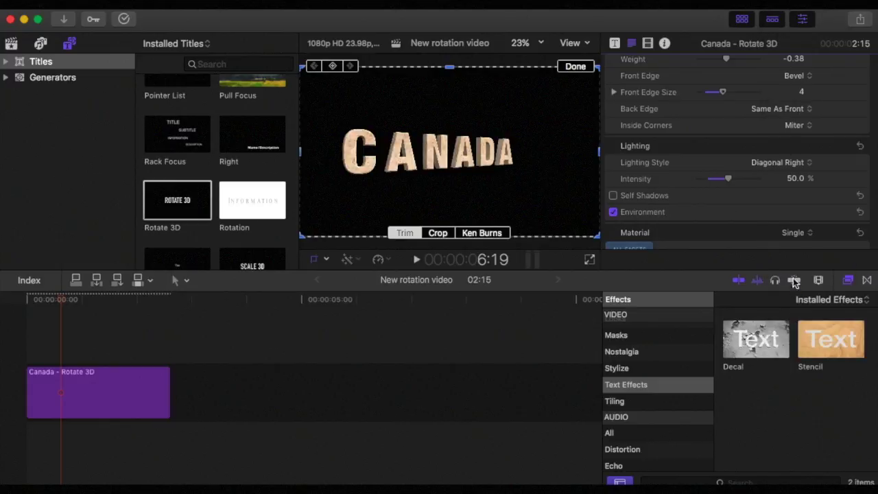
click(809, 164)
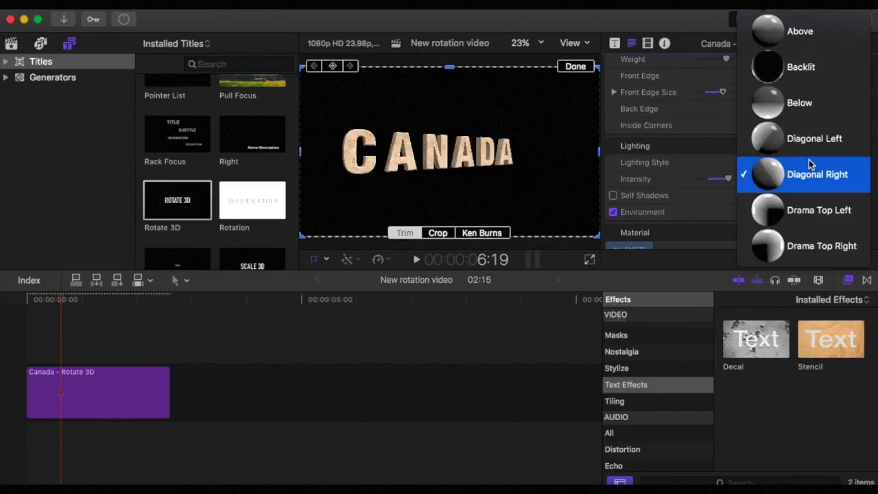
scroll(799, 110, up, 3)
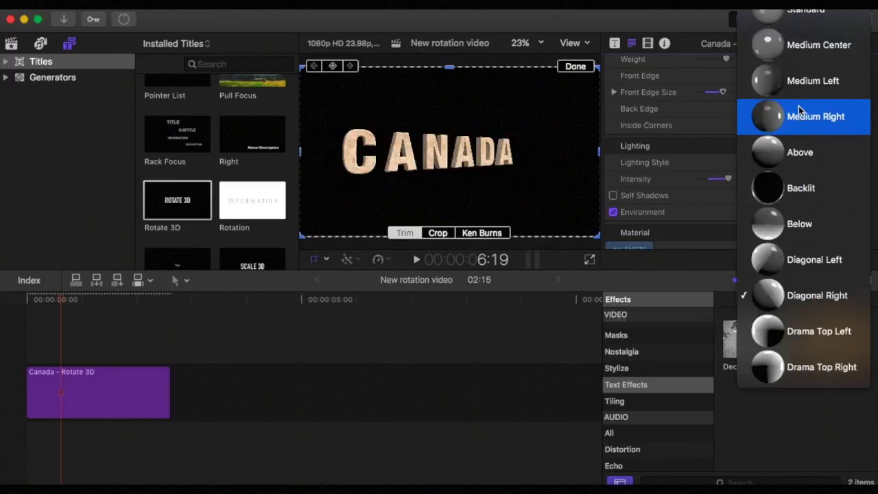
click(777, 19)
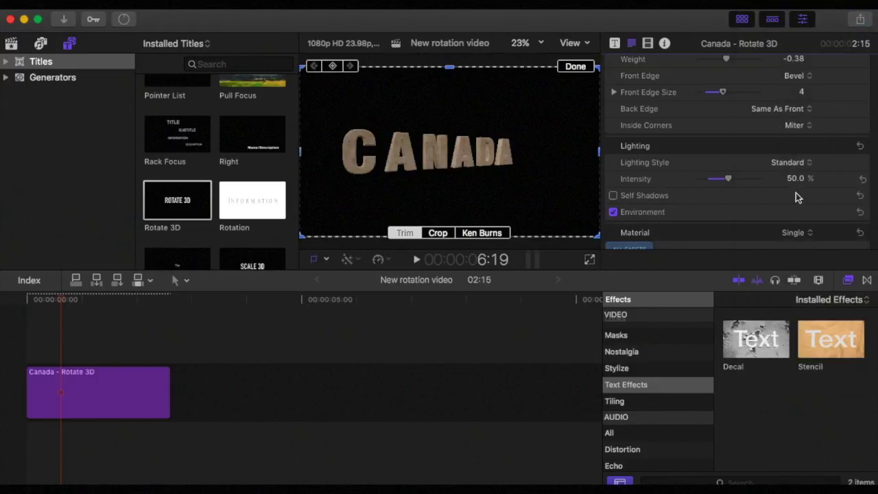
- Try self shadows on the Canada text at 100 % opacity and turn them off again
scroll(796, 187, down, 3)
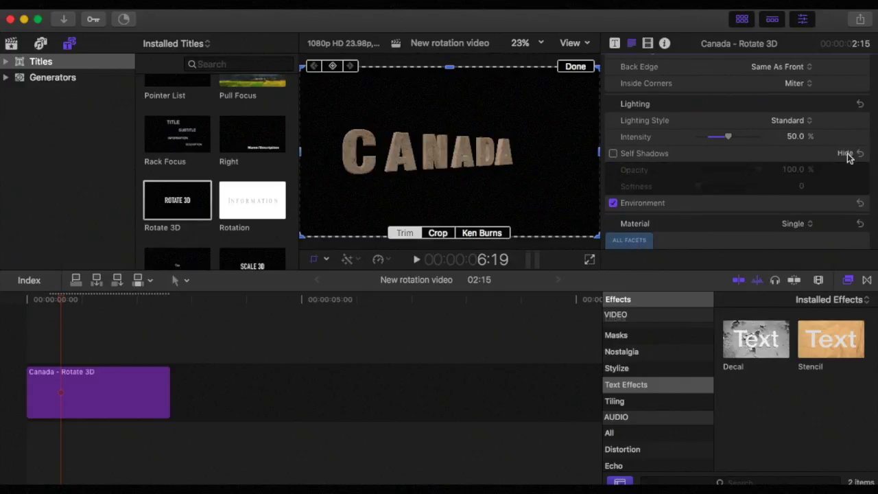
click(613, 152)
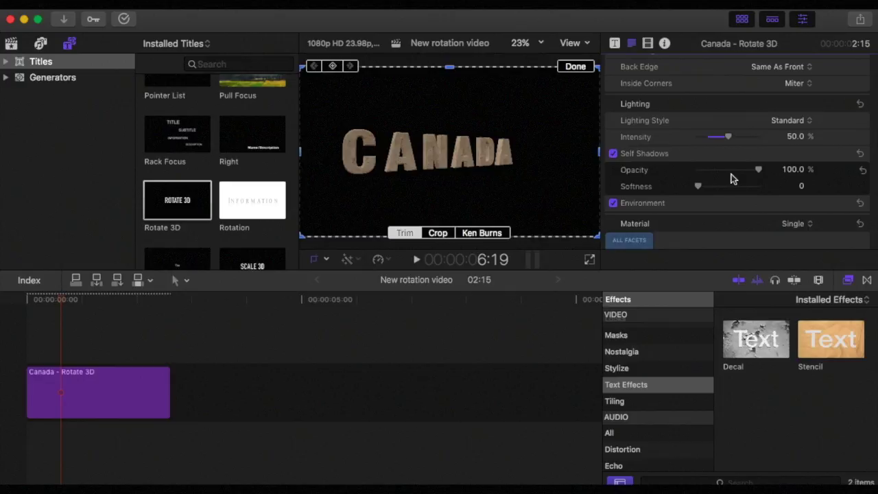
drag(758, 172, 777, 165)
scroll(703, 184, down, 1)
click(613, 133)
- Try the Aged Concrete material on all facets of the Canada text
scroll(717, 154, down, 3)
scroll(717, 153, down, 2)
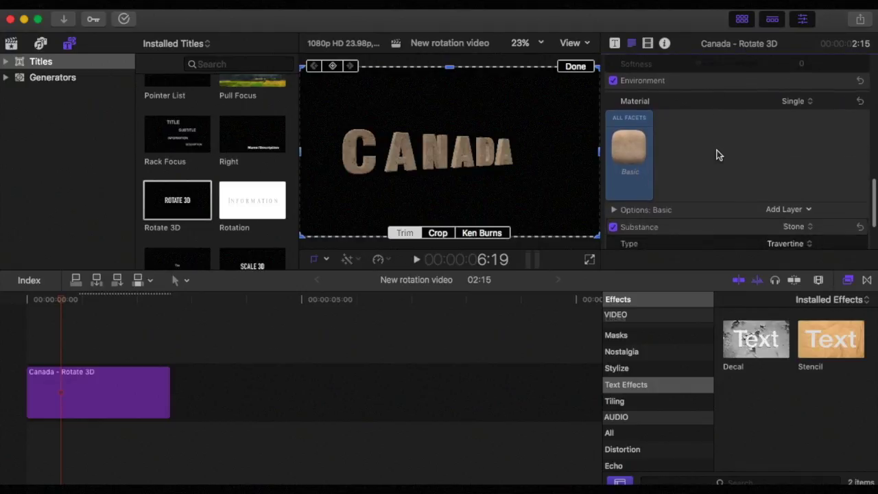
mouse_move(665, 155)
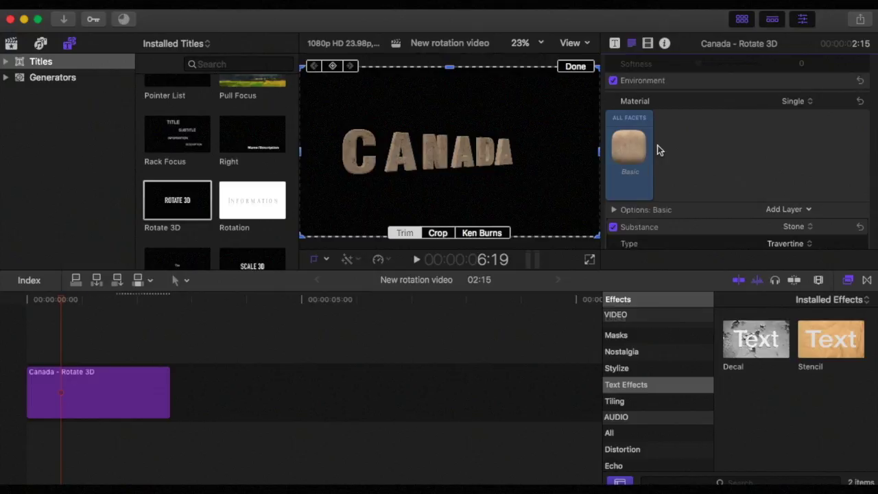
click(629, 148)
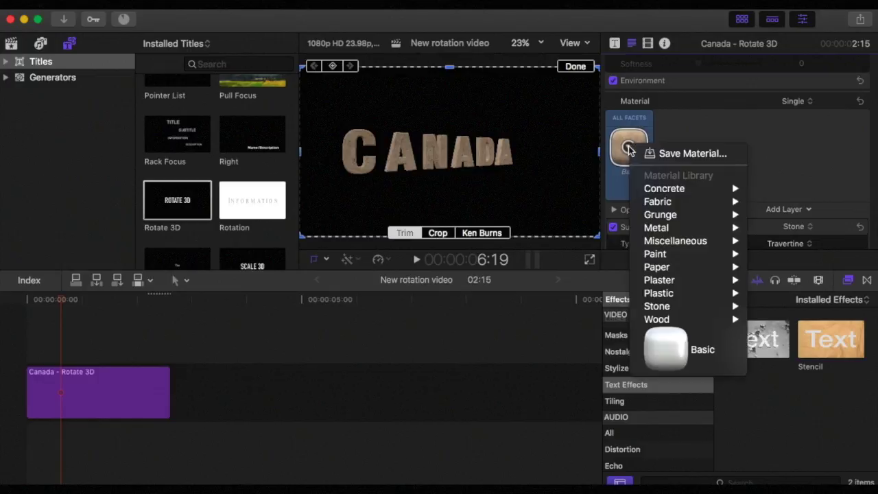
mouse_move(669, 194)
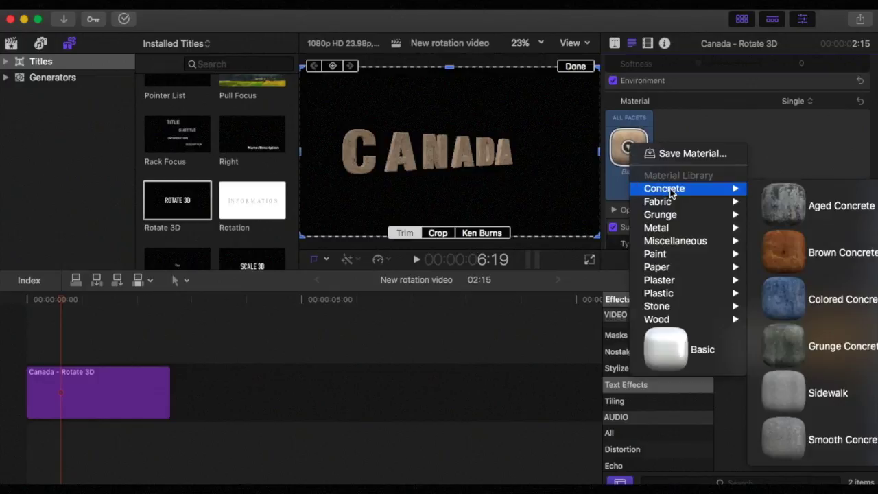
click(786, 206)
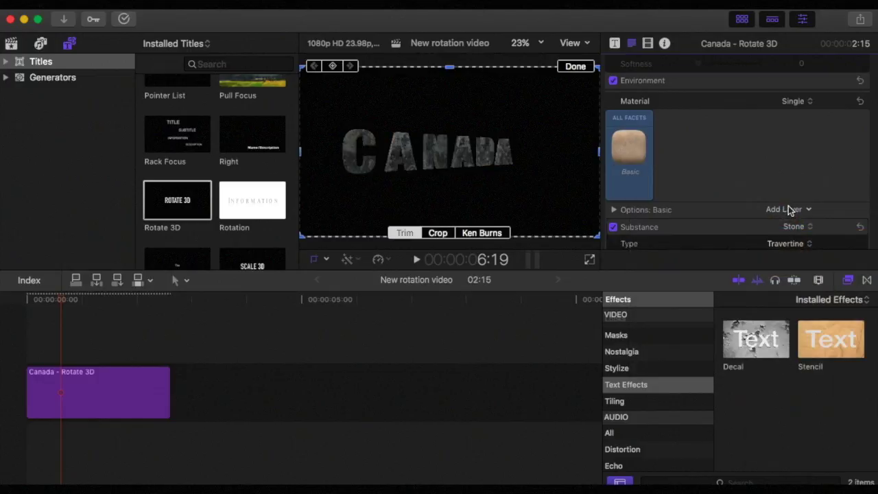
- Browse the material library and apply the Travertine stone material to all facets of the Canada text
click(629, 149)
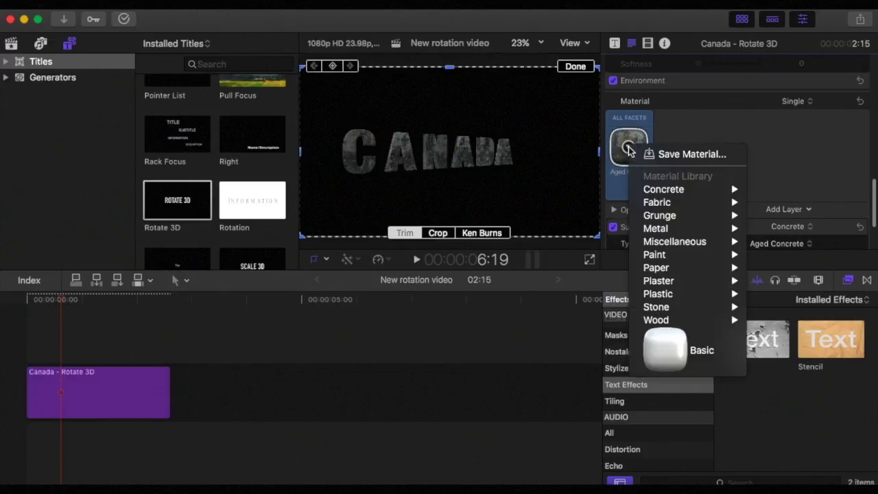
mouse_move(654, 194)
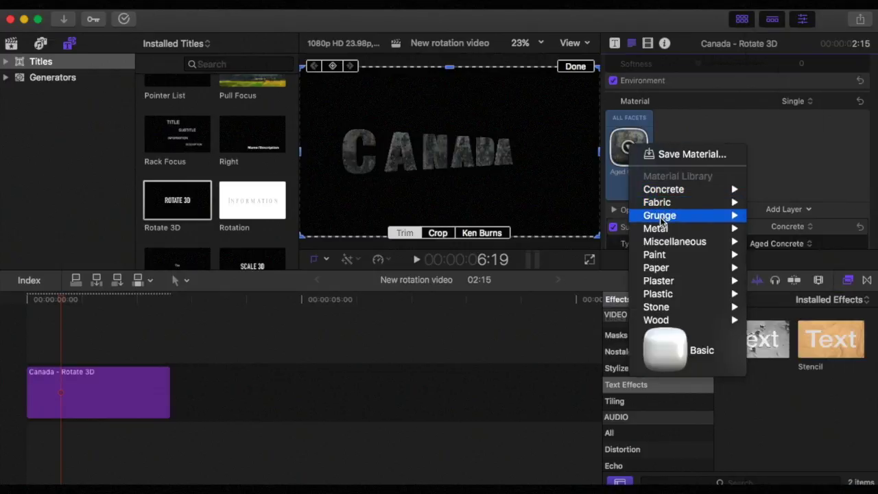
mouse_move(662, 219)
mouse_move(661, 235)
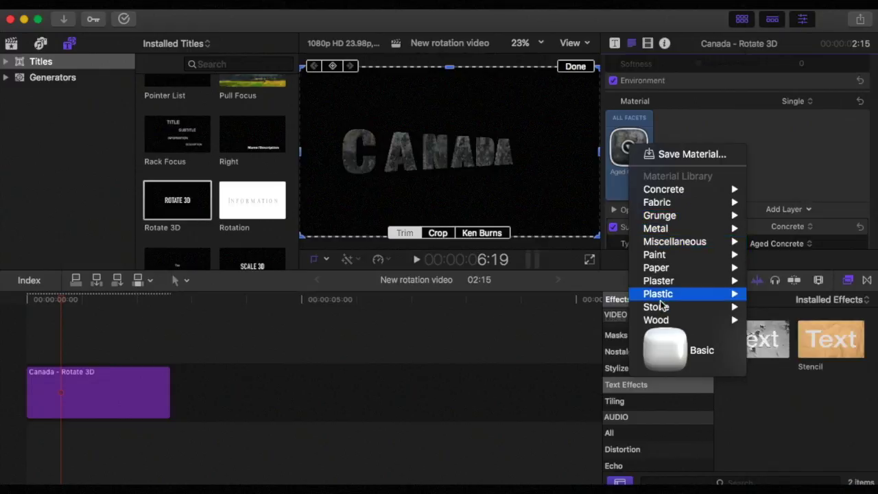
mouse_move(662, 308)
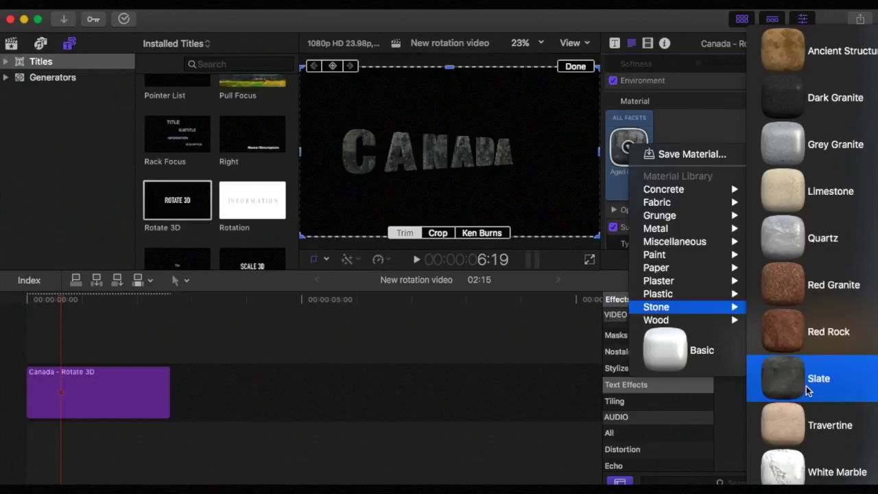
click(793, 425)
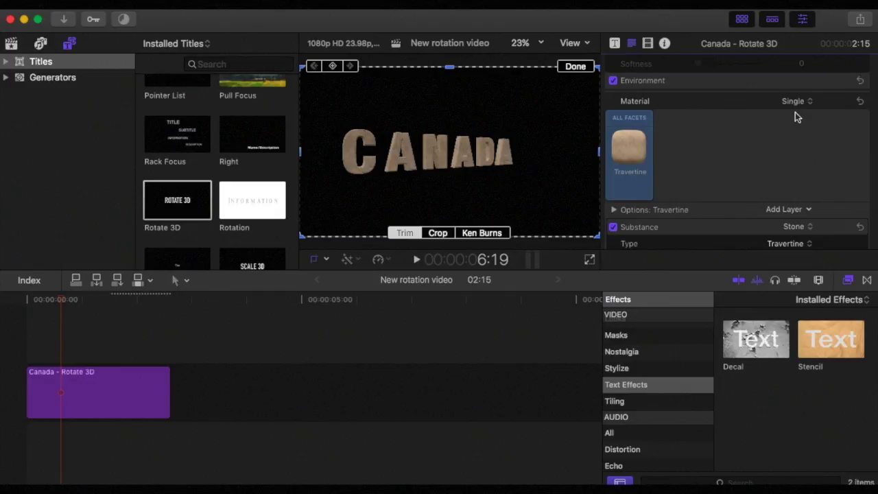
- Switch the Canada text to multiple materials and apply the Grunge Dark material to its side facet
click(811, 101)
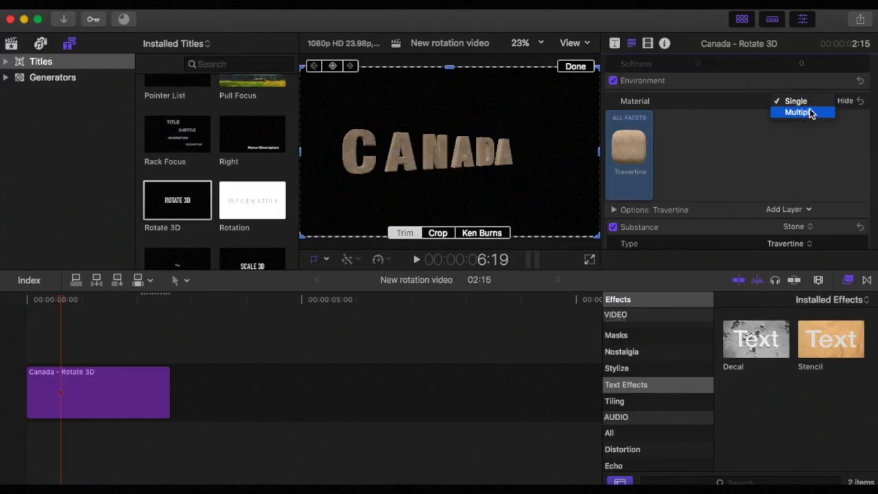
click(810, 119)
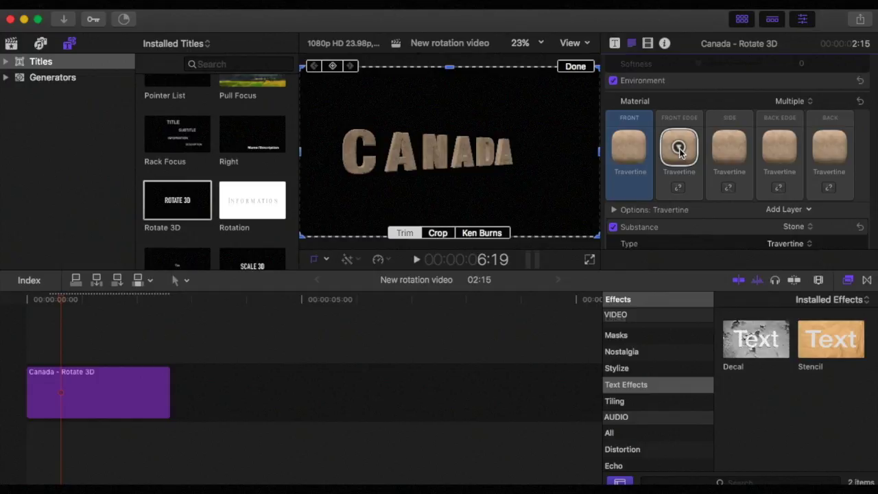
click(730, 149)
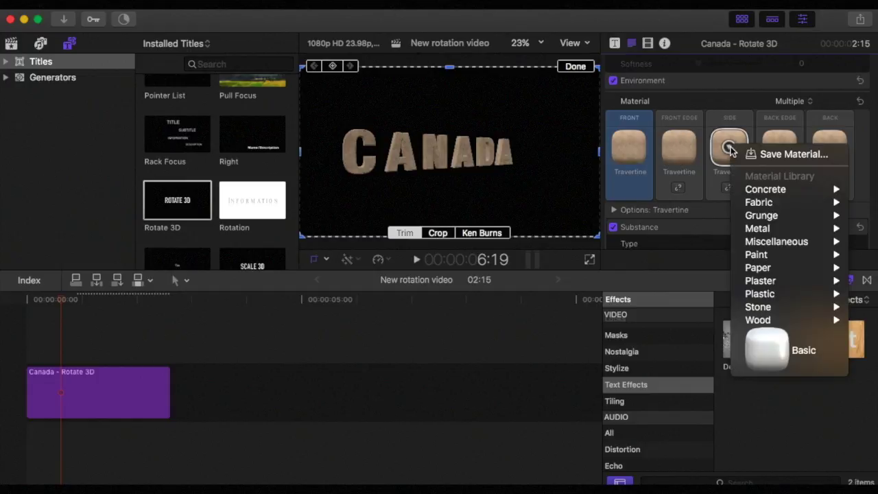
mouse_move(781, 193)
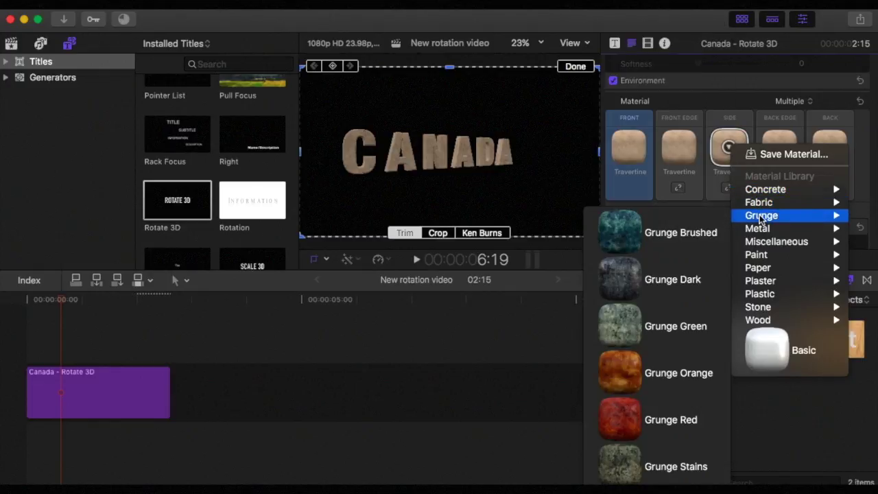
mouse_move(762, 219)
click(630, 281)
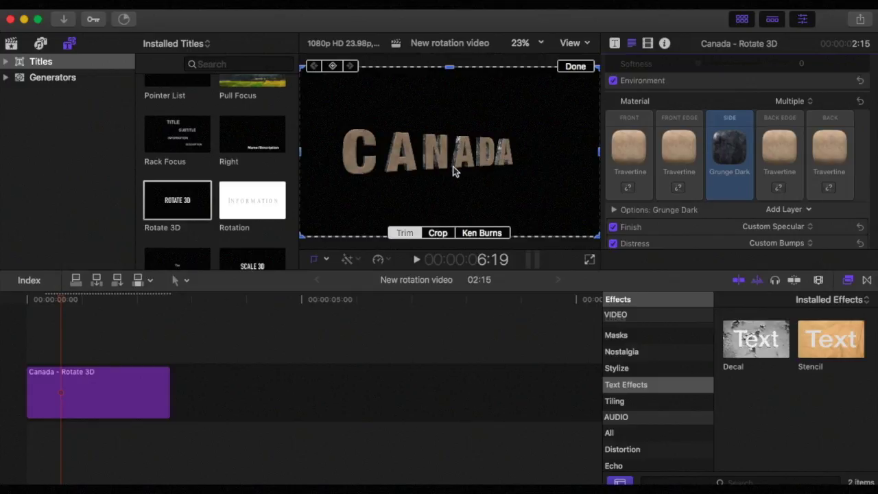
- Play the rotating Canada title from near its start and again from partway through to check the side material
click(37, 310)
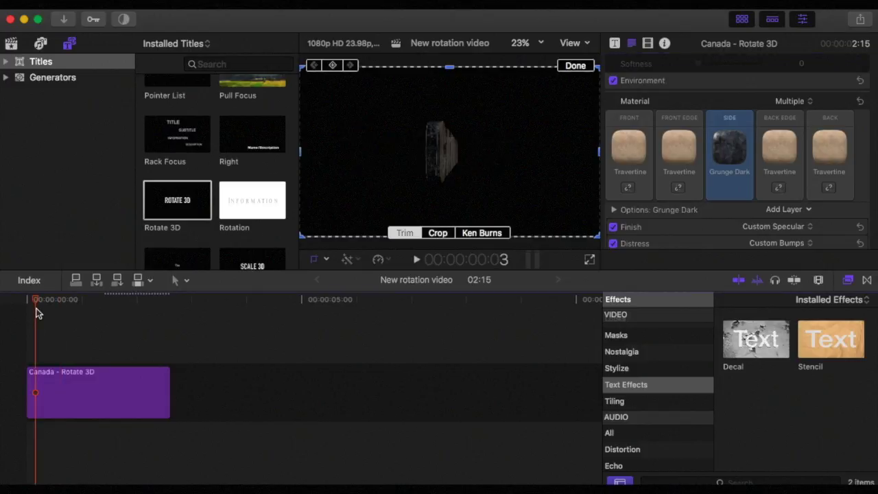
key(space)
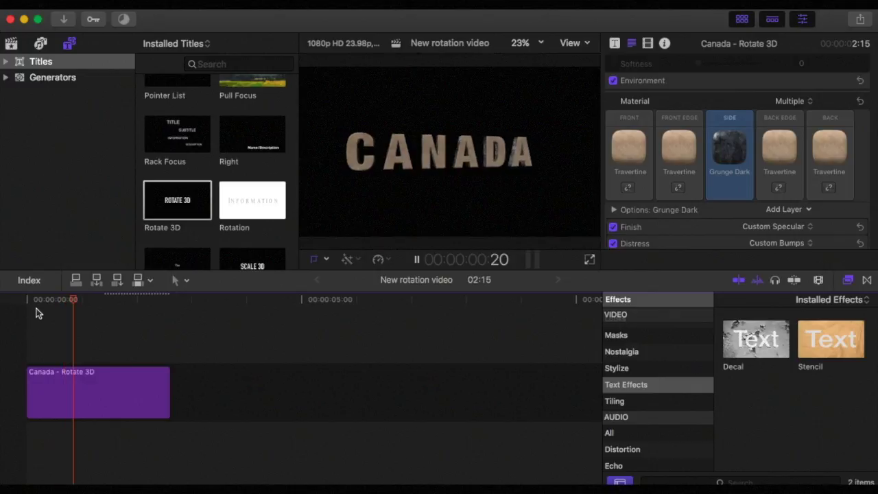
key(shift+c)
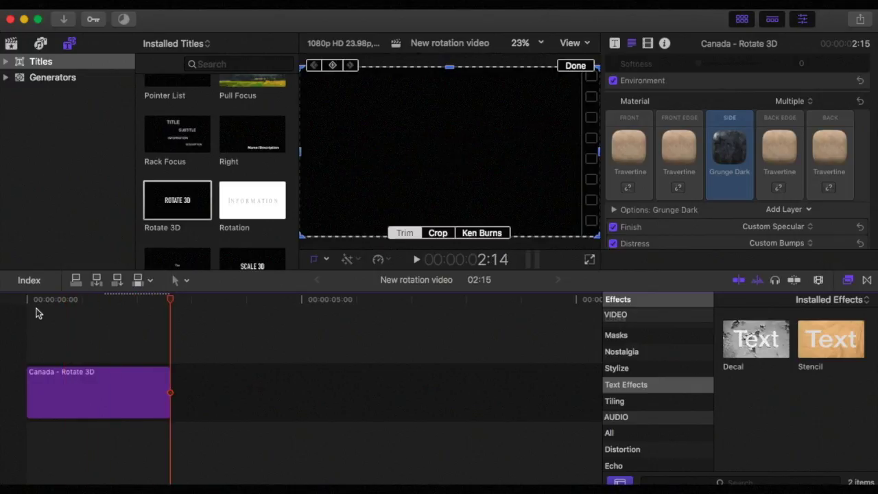
click(79, 341)
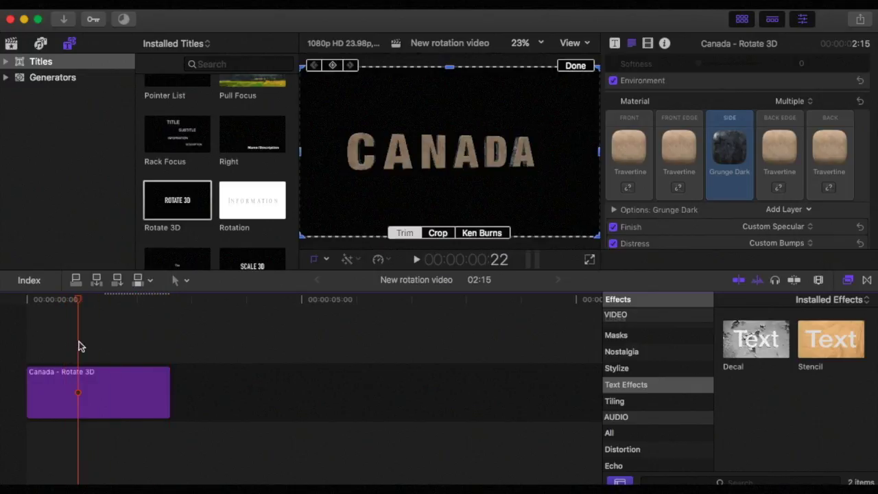
key(space)
key(space)
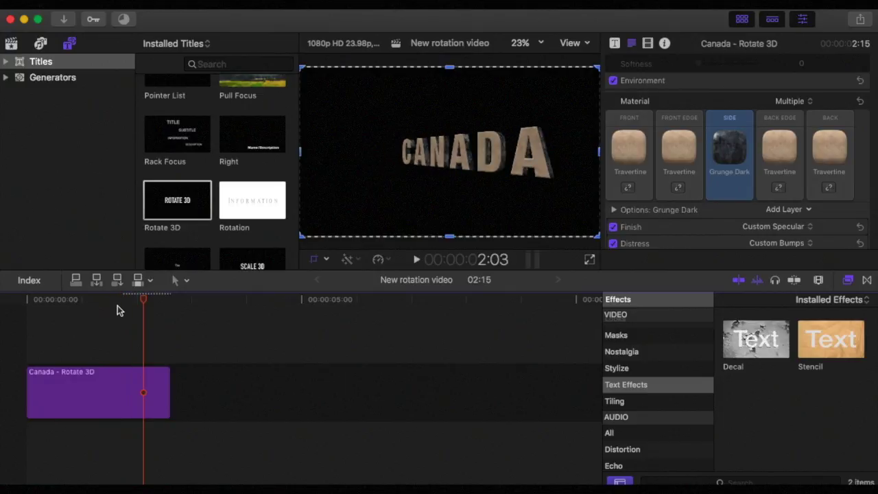